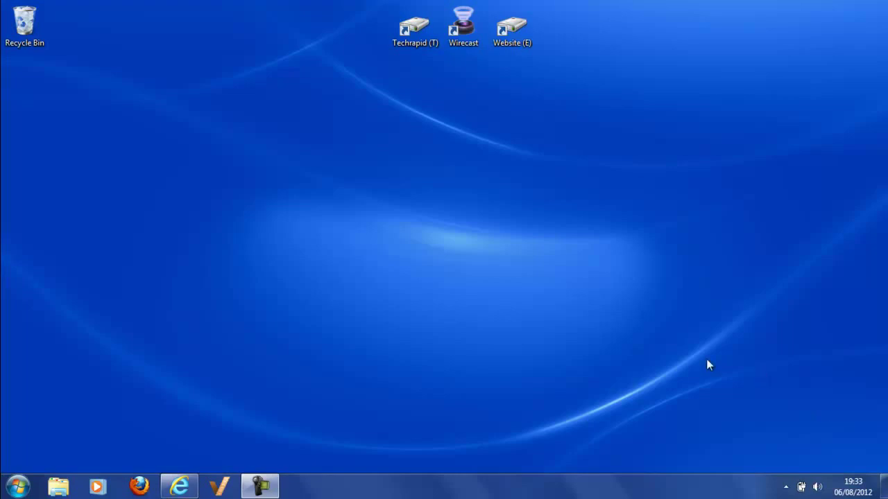
- Open Internet Explorer and navigate to ustream.com
{"action": "left_click", "coordinate": [179, 486]}
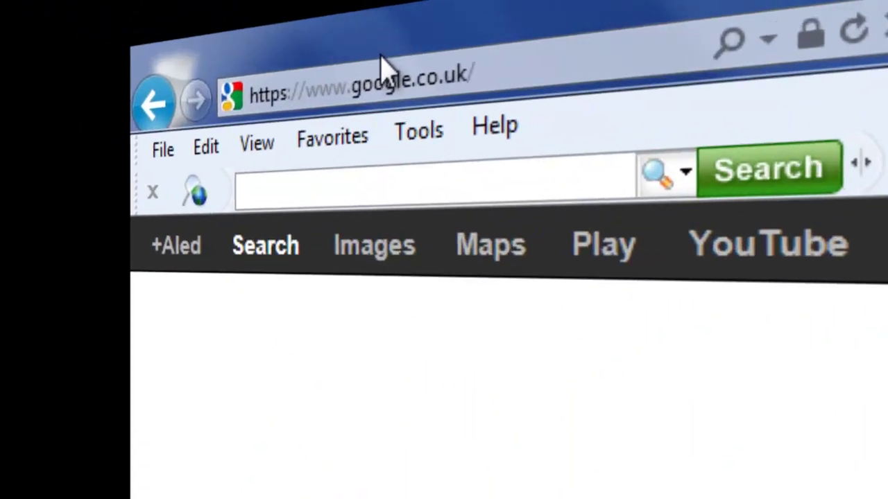
{"action": "left_click", "coordinate": [185, 34]}
{"action": "type", "text": "u"}
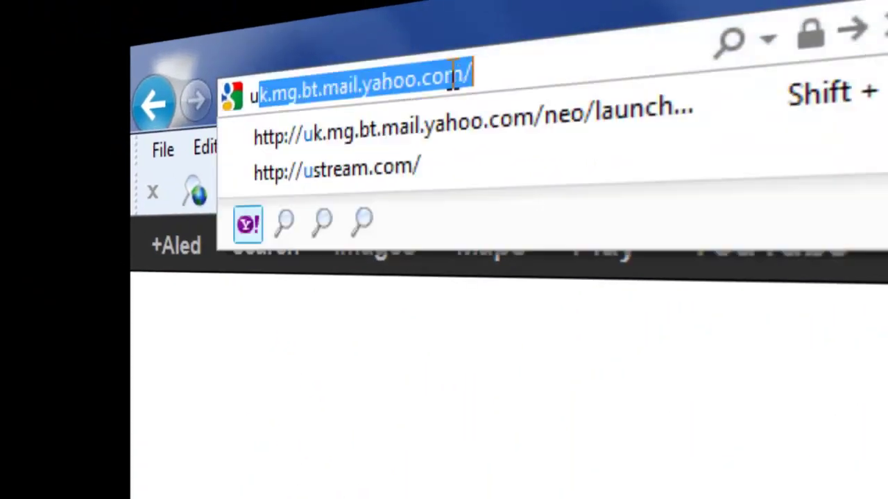
{"action": "type", "text": "stream.co"}
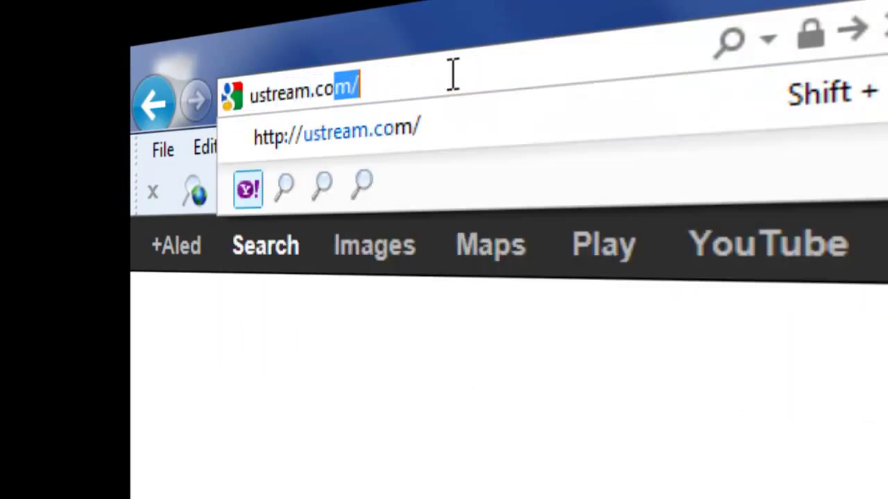
{"action": "key", "text": "Return"}
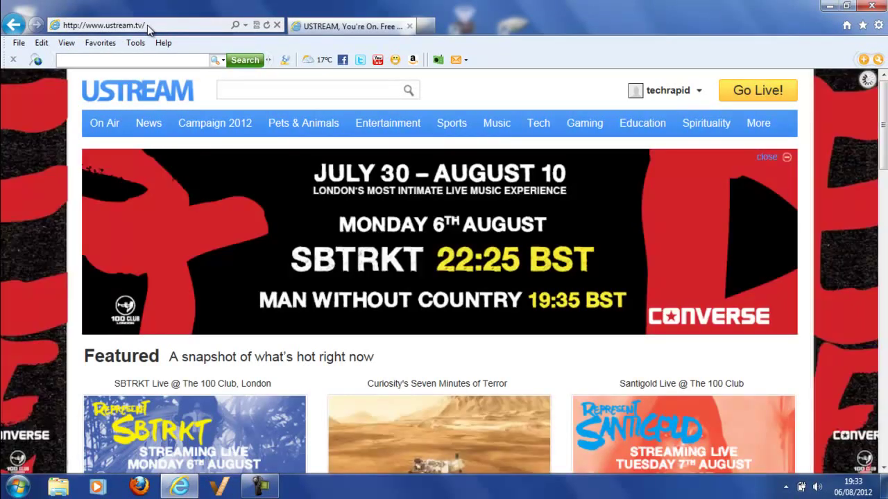
- Go to the Ustream account dashboard from the account name menu
{"action": "left_click", "coordinate": [697, 91]}
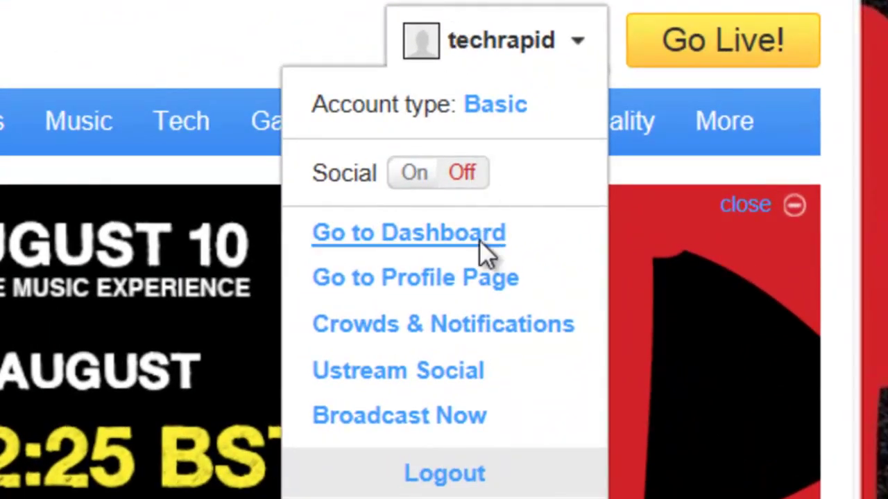
{"action": "left_click", "coordinate": [426, 243]}
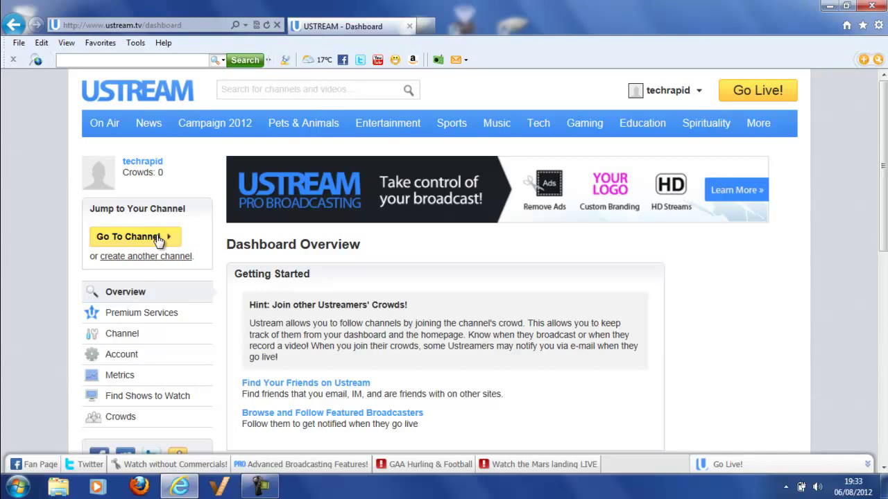
- Check the offline Ustream channel page, then launch Wirecast from the desktop shortcut
{"action": "left_click", "coordinate": [156, 238]}
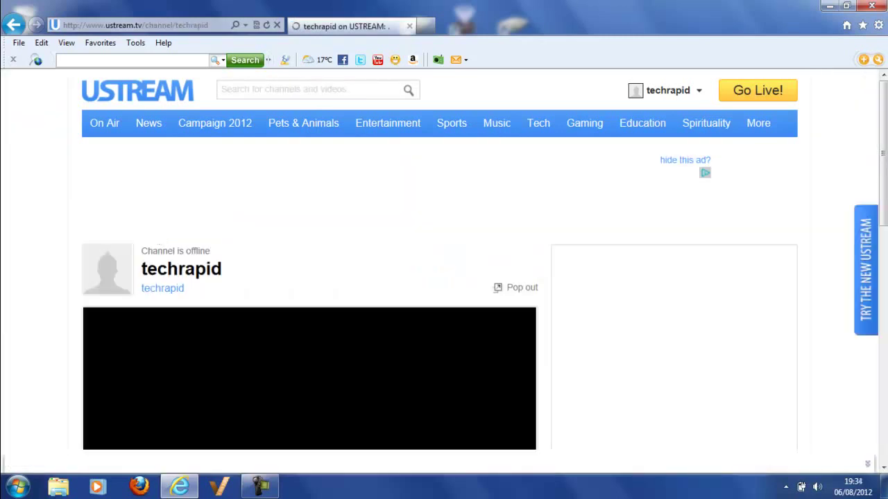
{"action": "scroll", "coordinate": [883, 173], "scroll_direction": "down", "scroll_amount": 1}
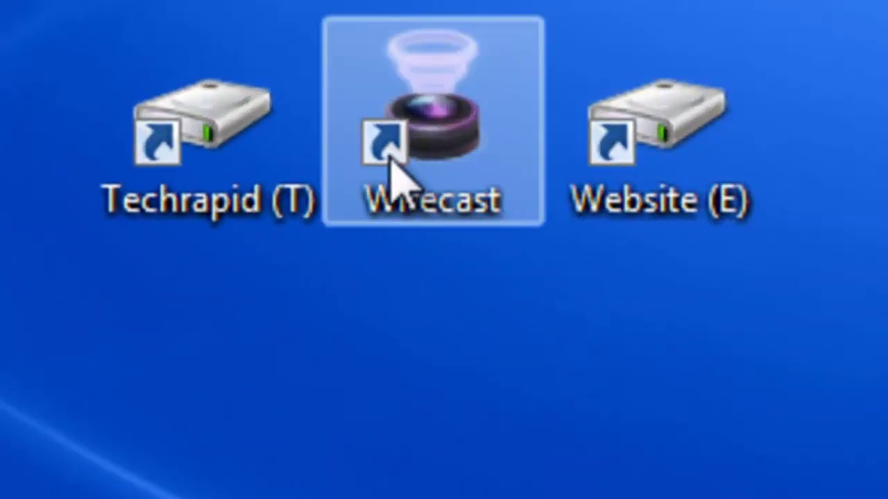
{"action": "double_click", "coordinate": [371, 152]}
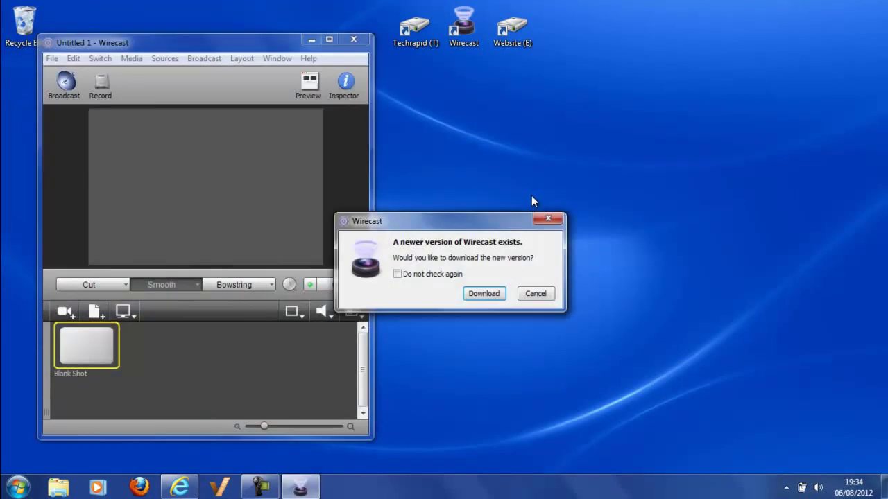
- Dismiss the update prompt and open Broadcast Settings maximized
{"action": "left_click", "coordinate": [535, 294]}
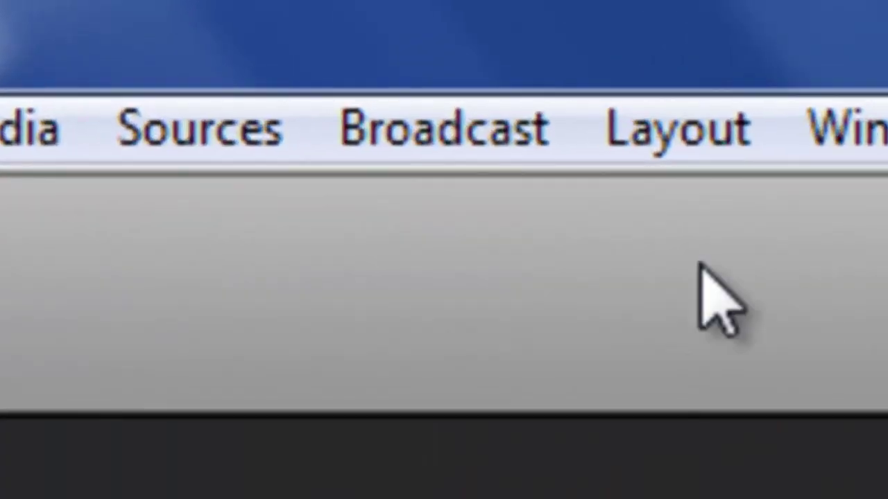
{"action": "left_click", "coordinate": [478, 133]}
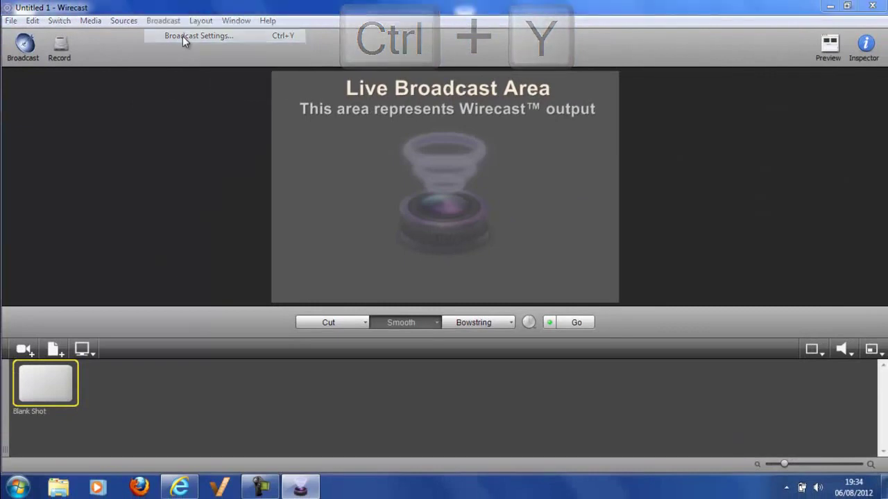
{"action": "left_click", "coordinate": [183, 37]}
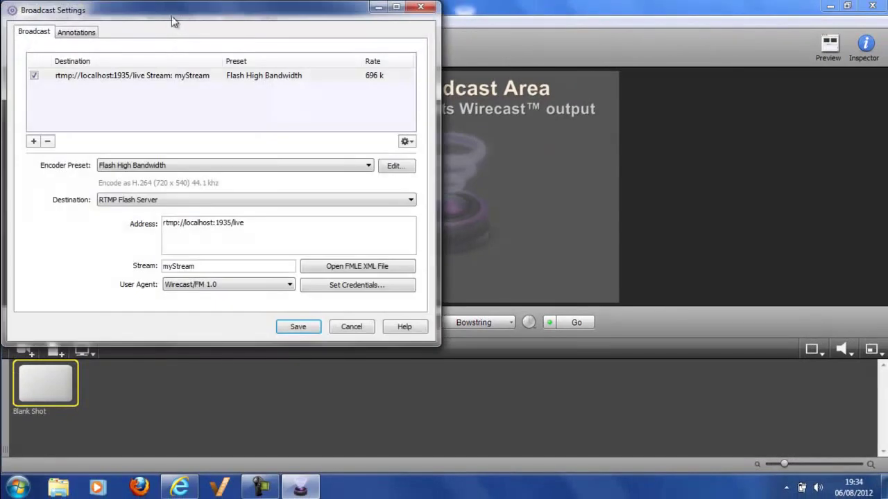
{"action": "left_click_drag", "start_coordinate": [172, 17], "coordinate": [175, 5]}
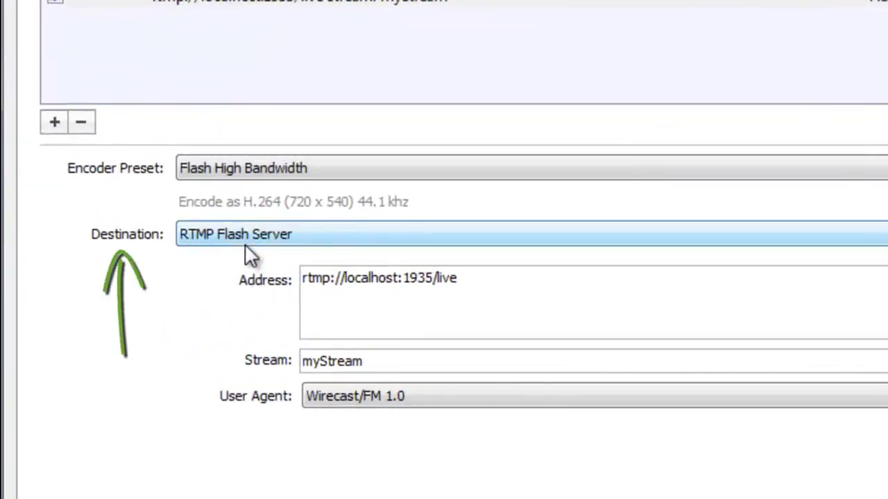
- Set the broadcast destination to Ustream and enter username 'techrapid'
{"action": "left_click", "coordinate": [249, 239]}
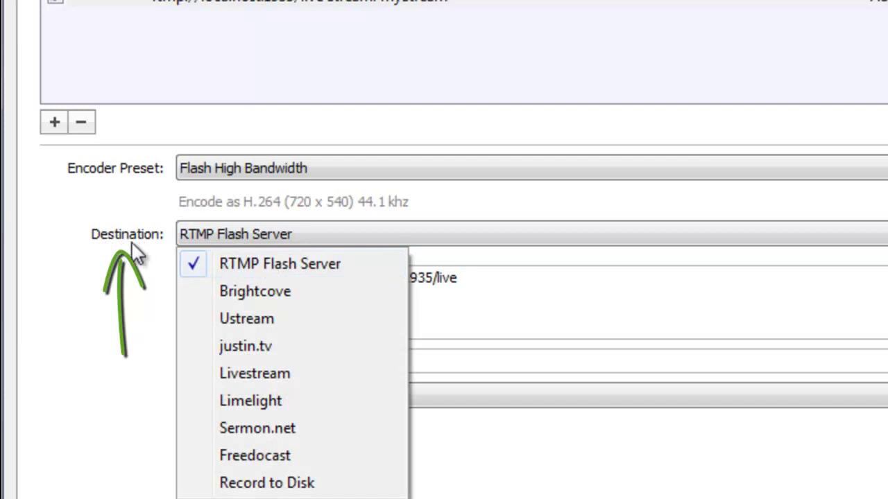
{"action": "left_click", "coordinate": [308, 314]}
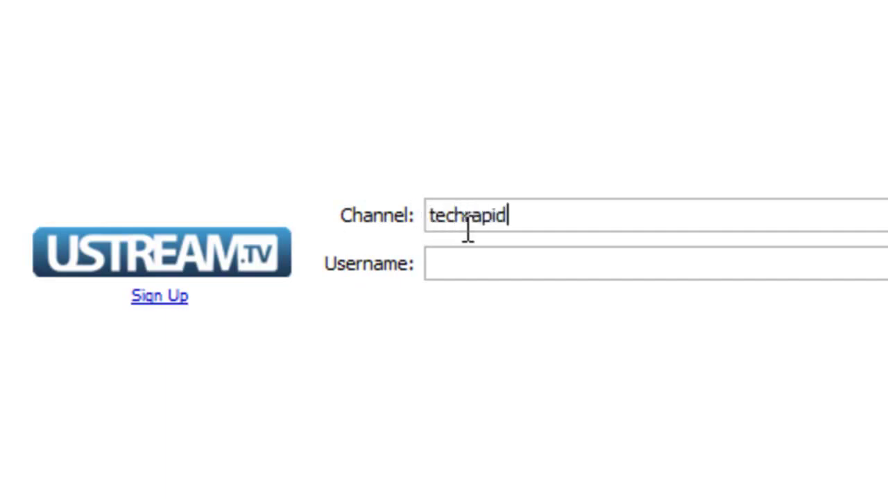
{"action": "left_click", "coordinate": [454, 265]}
{"action": "type", "text": "techra"}
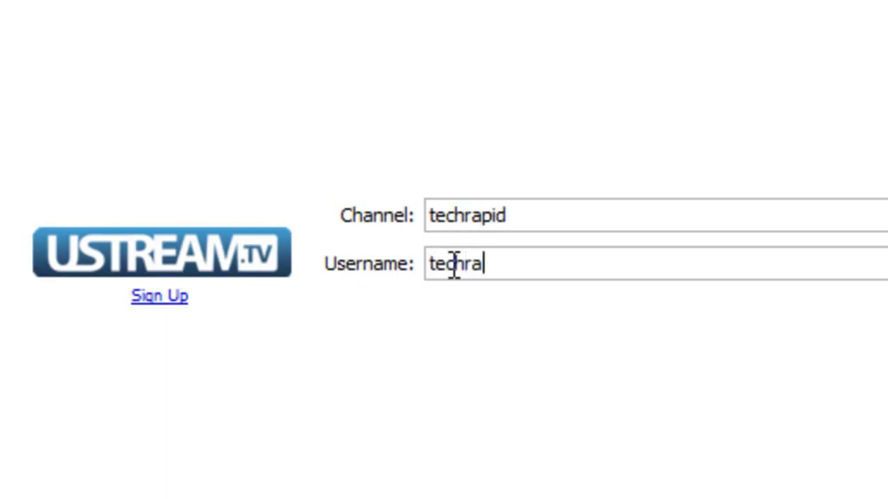
{"action": "type", "text": "pid"}
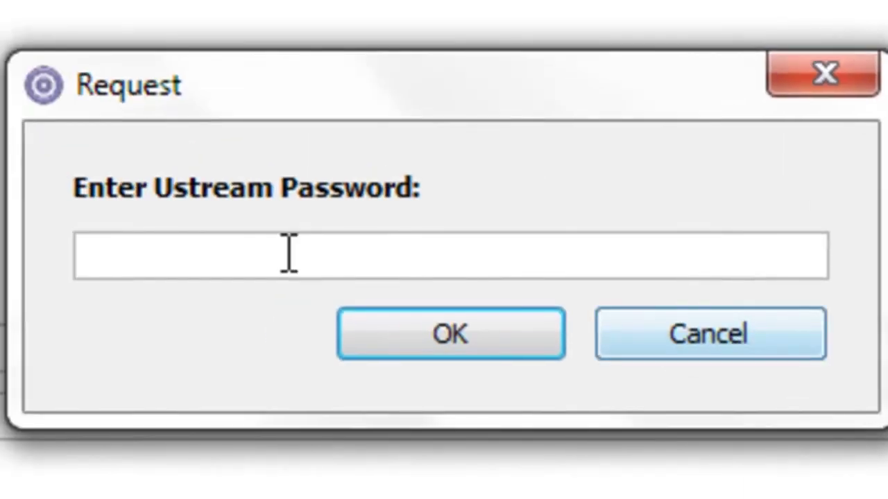
- Enter the Ustream account password in the password request
{"action": "type", "text": "**********"}
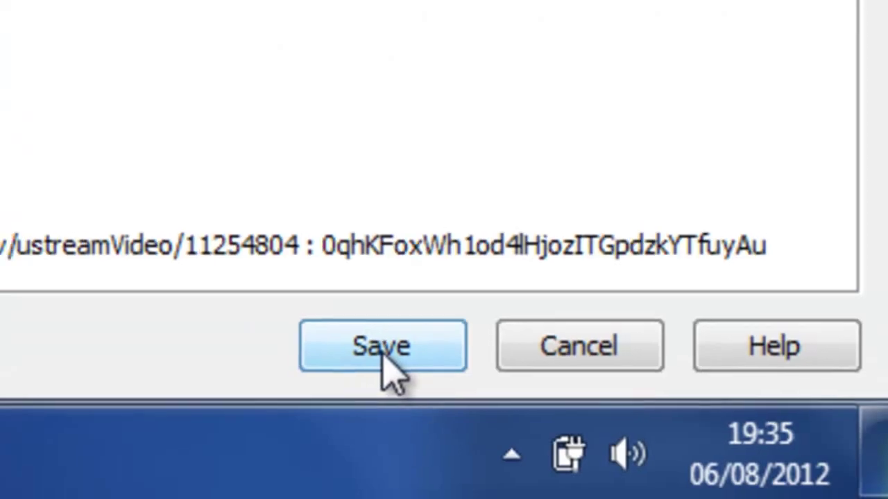
- Save the Ustream broadcast settings and close the dialog
{"action": "left_click", "coordinate": [383, 350]}
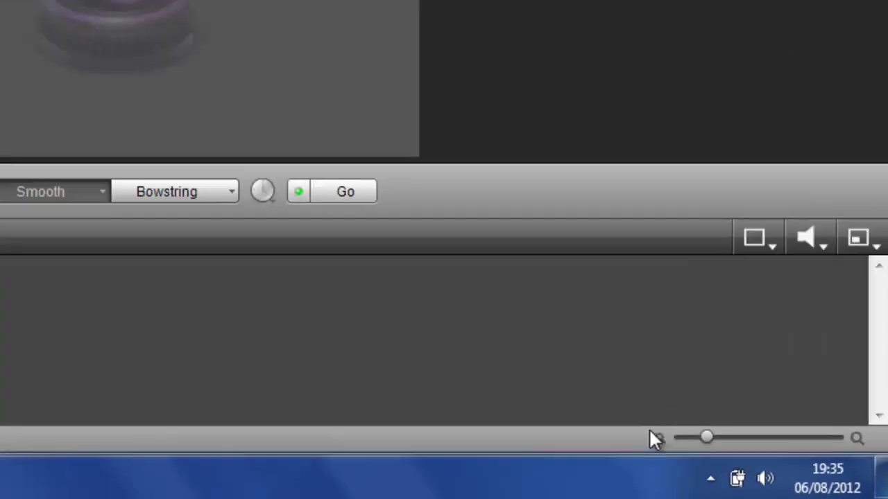